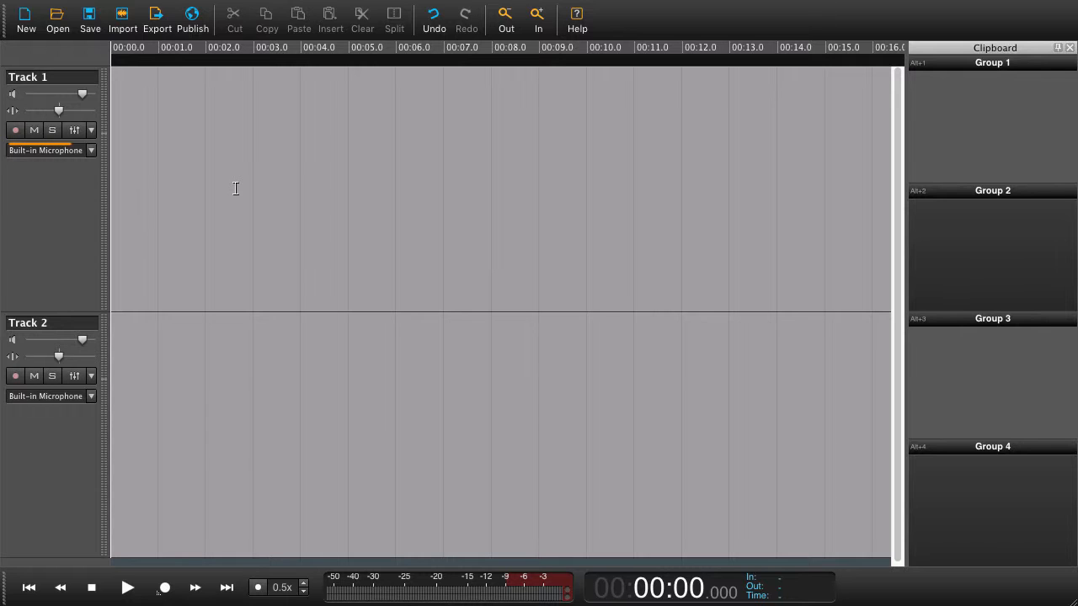
Browse the input device options for Track 1 without choosing one
left_click(91, 153)
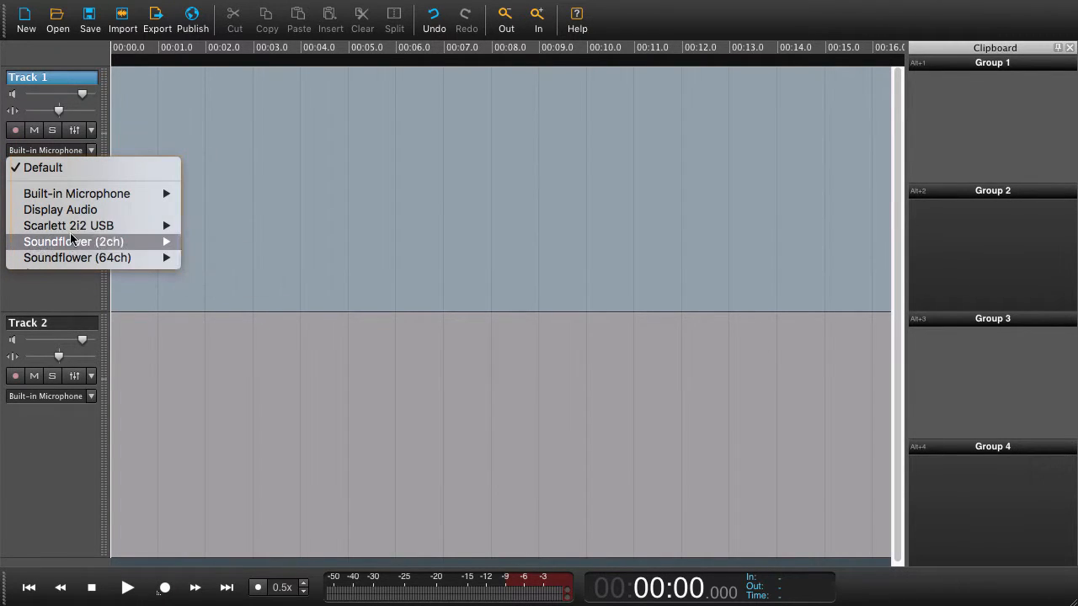
mouse_move(72, 229)
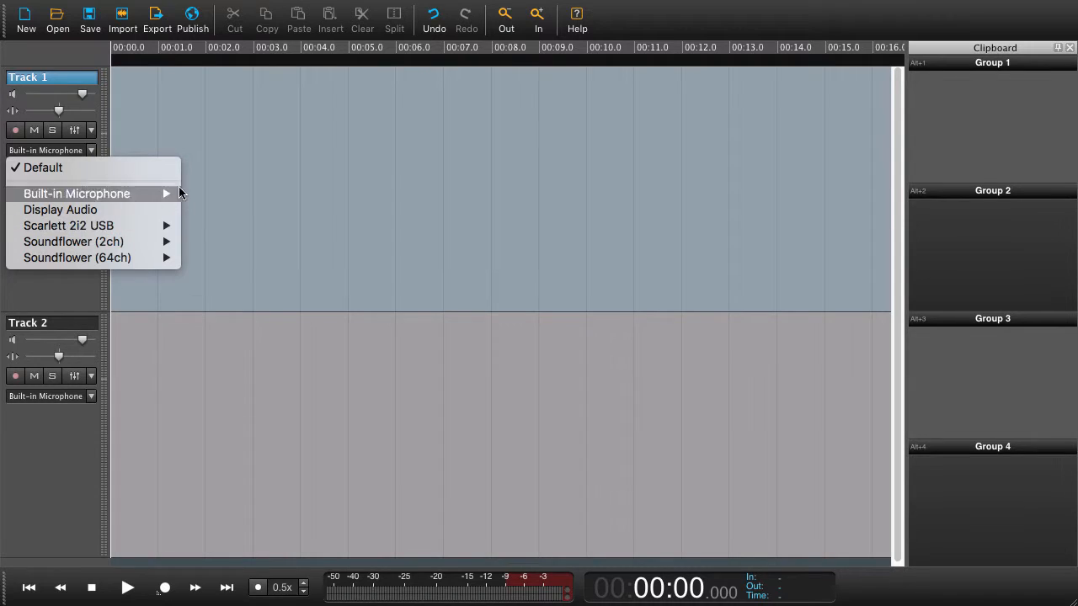
left_click(249, 198)
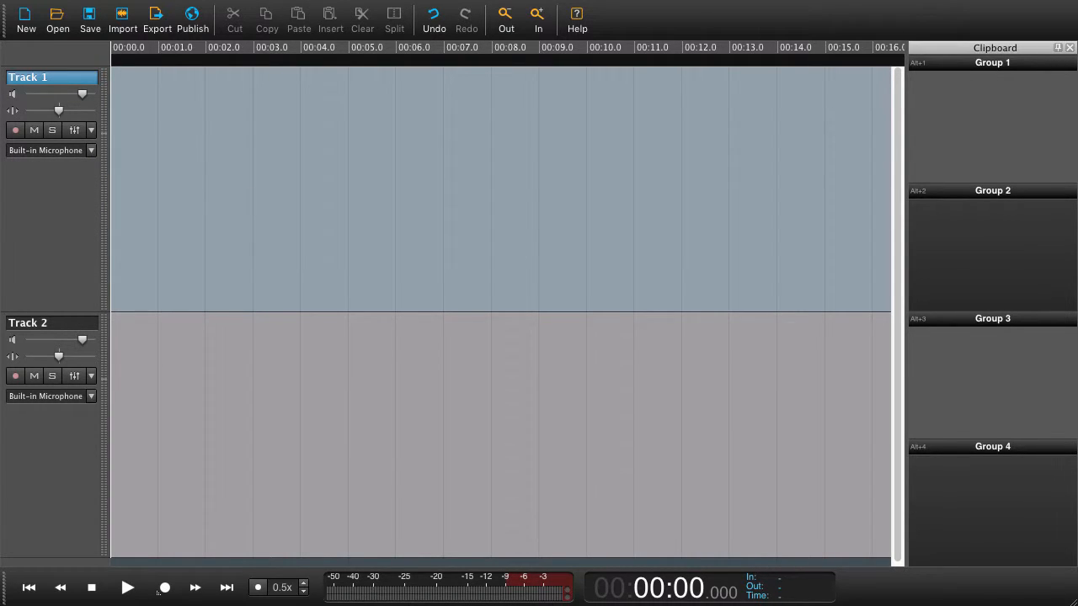
Open Preferences and review the Record device options on the Audio tab, then cancel
key("super+comma")
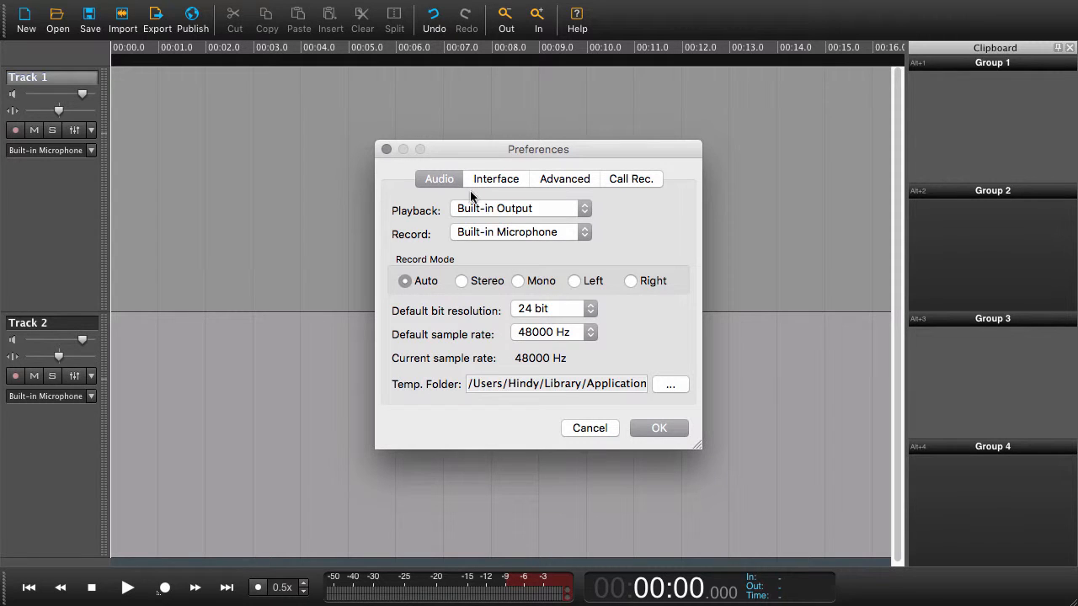
left_click(516, 232)
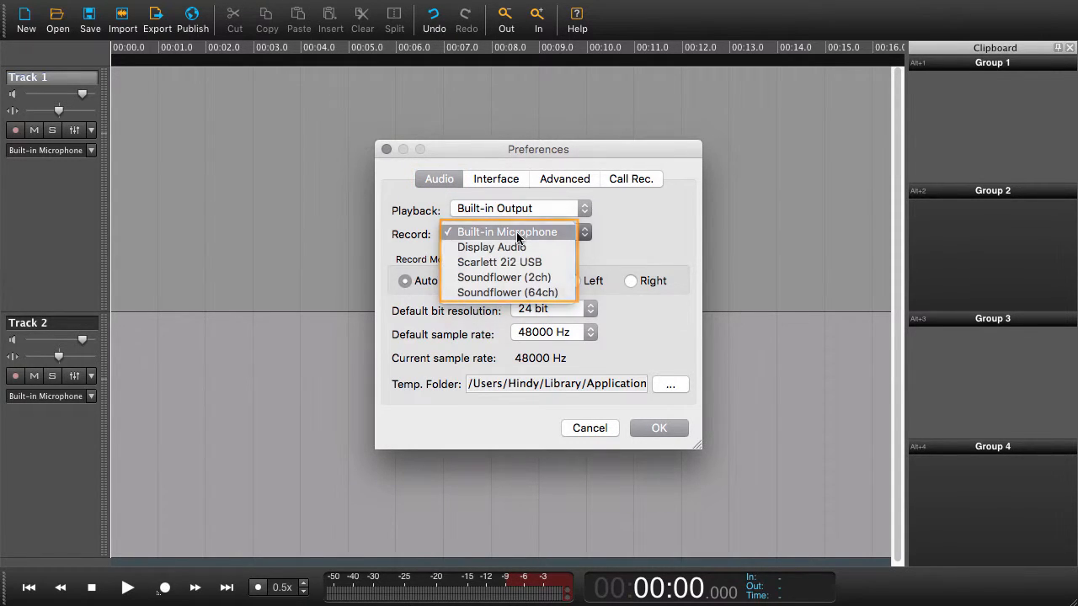
left_click(634, 237)
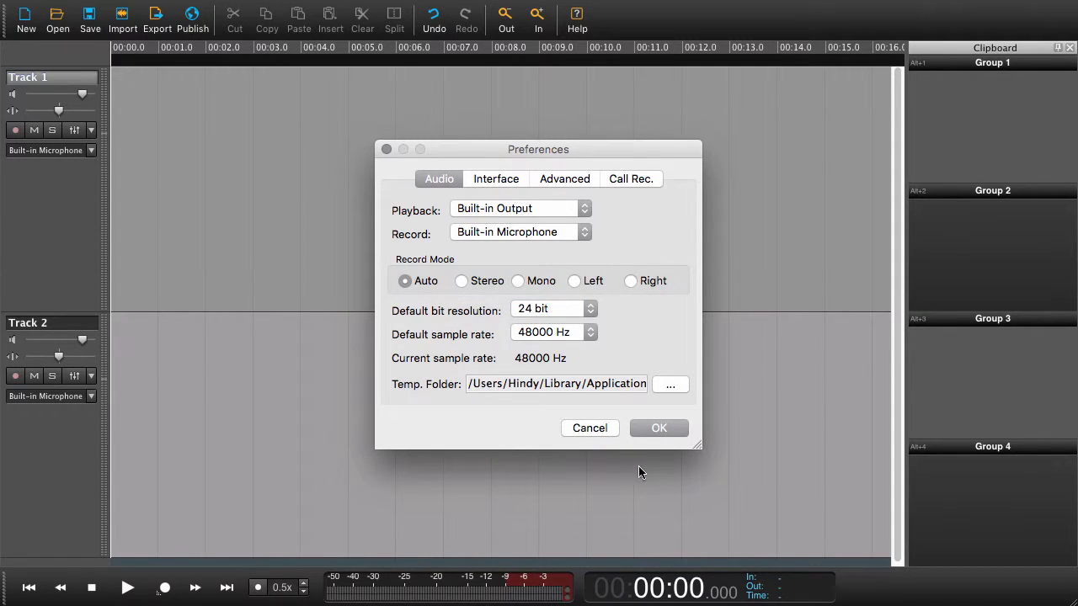
left_click(586, 430)
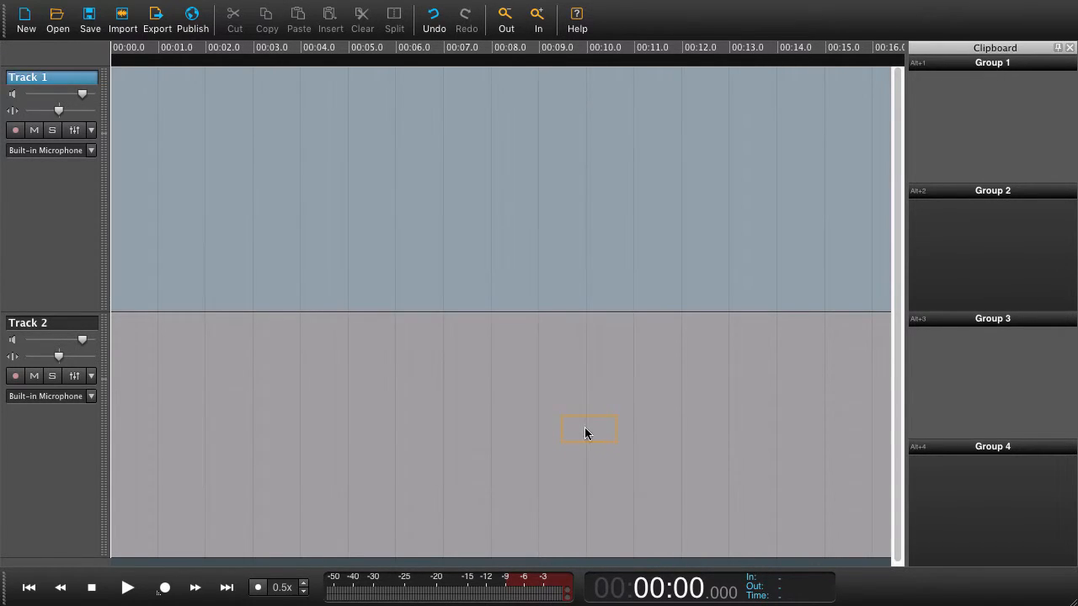
Arm Track 1 for recording and record a first clip about 12 seconds long
left_click(16, 131)
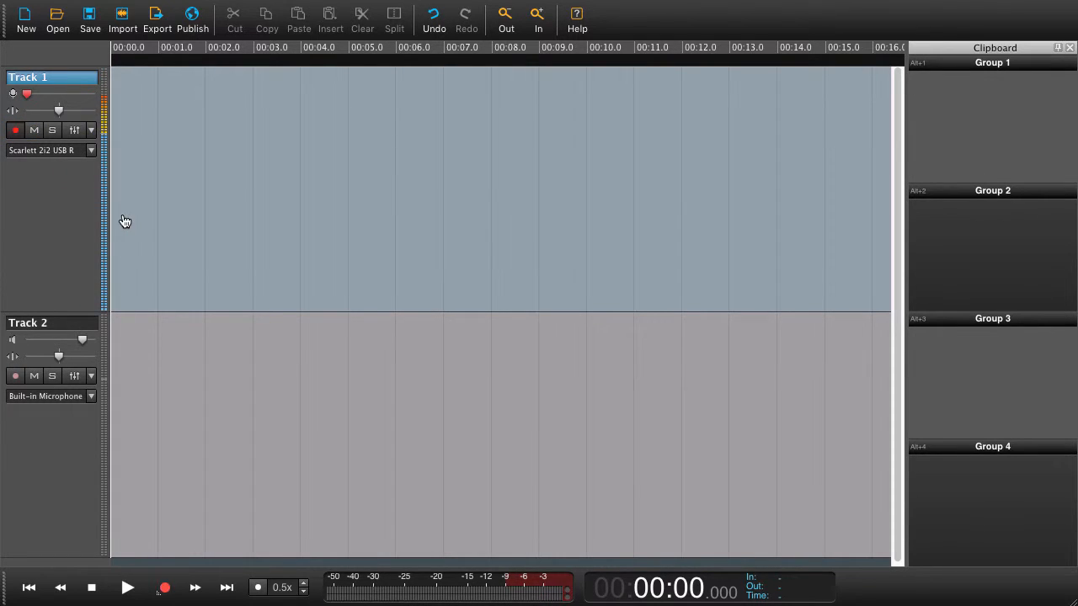
left_click(166, 589)
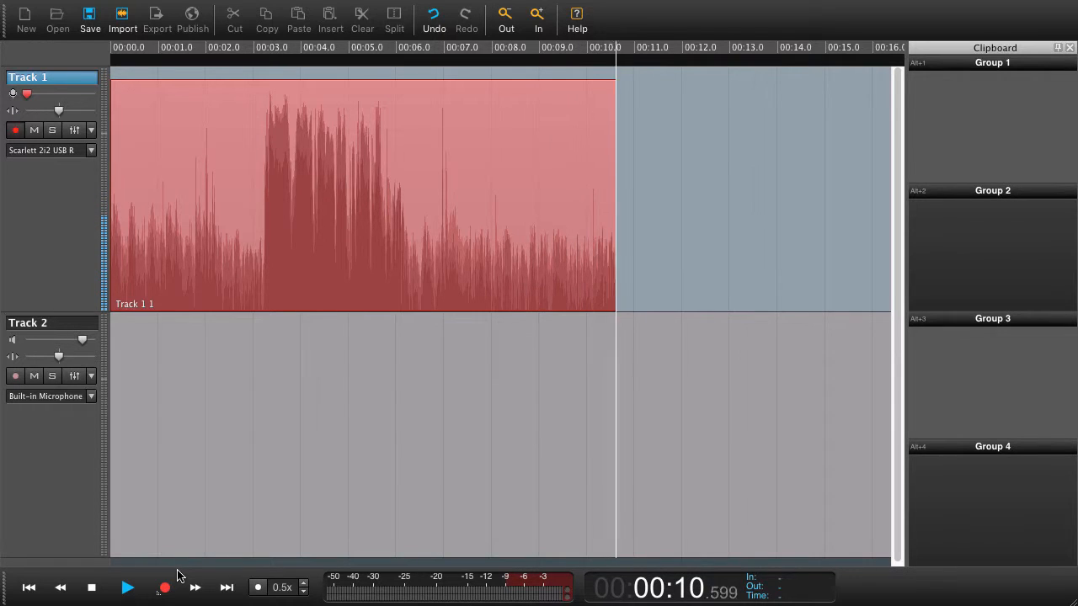
left_click(93, 588)
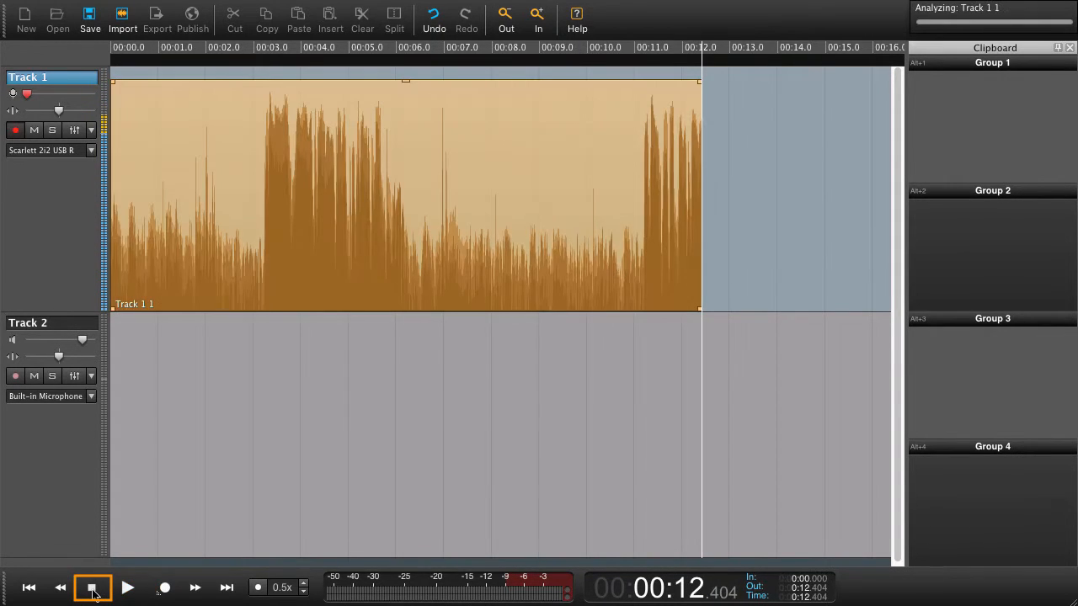
key("space")
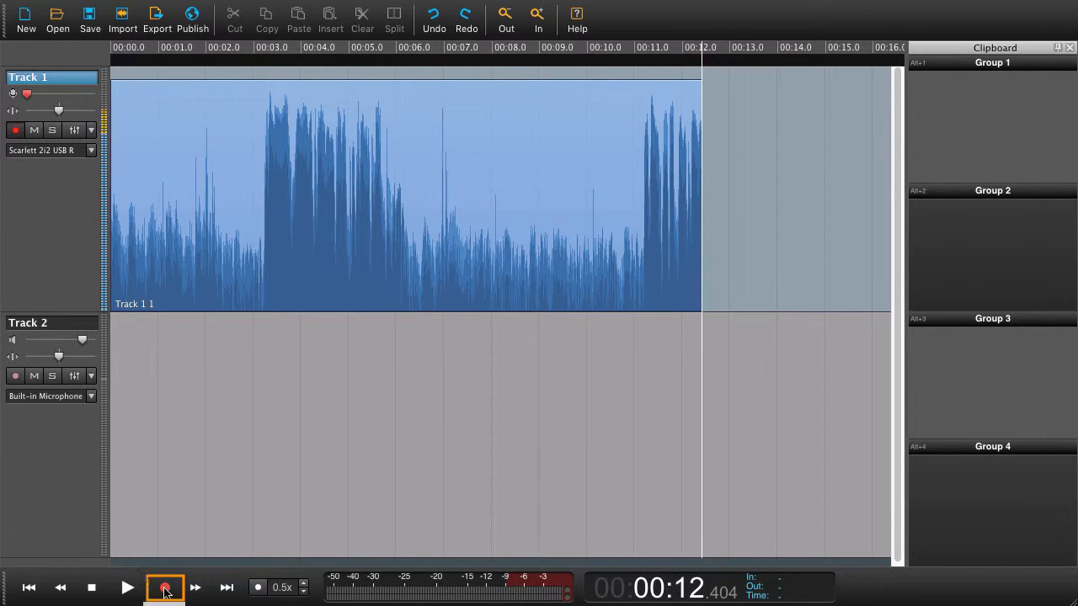
Record a second take continuing from about 12.4 seconds to about 27.6 seconds
key("ctrl+space")
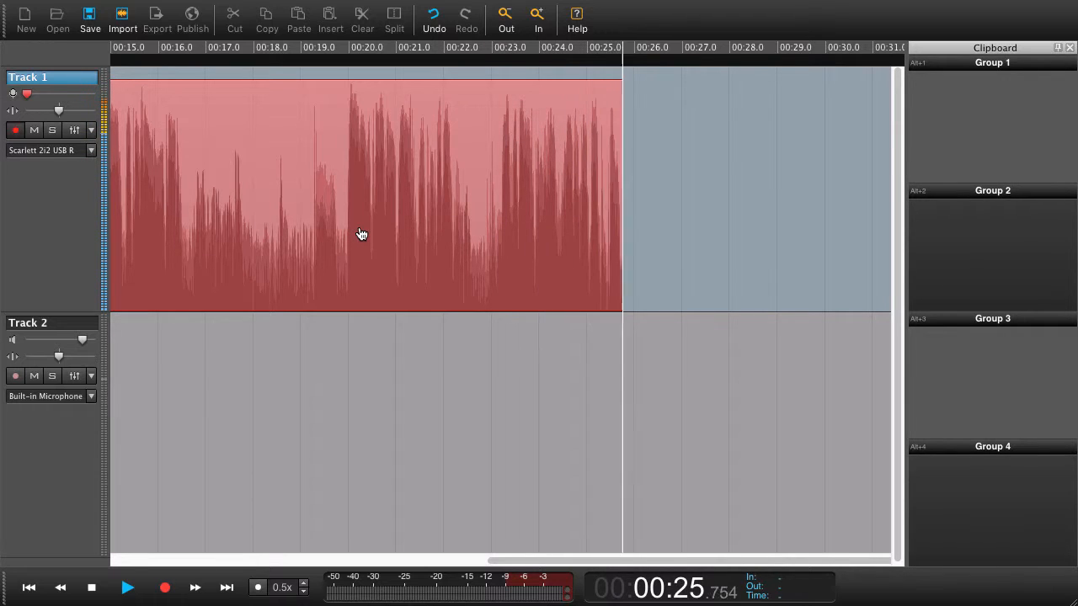
key("space")
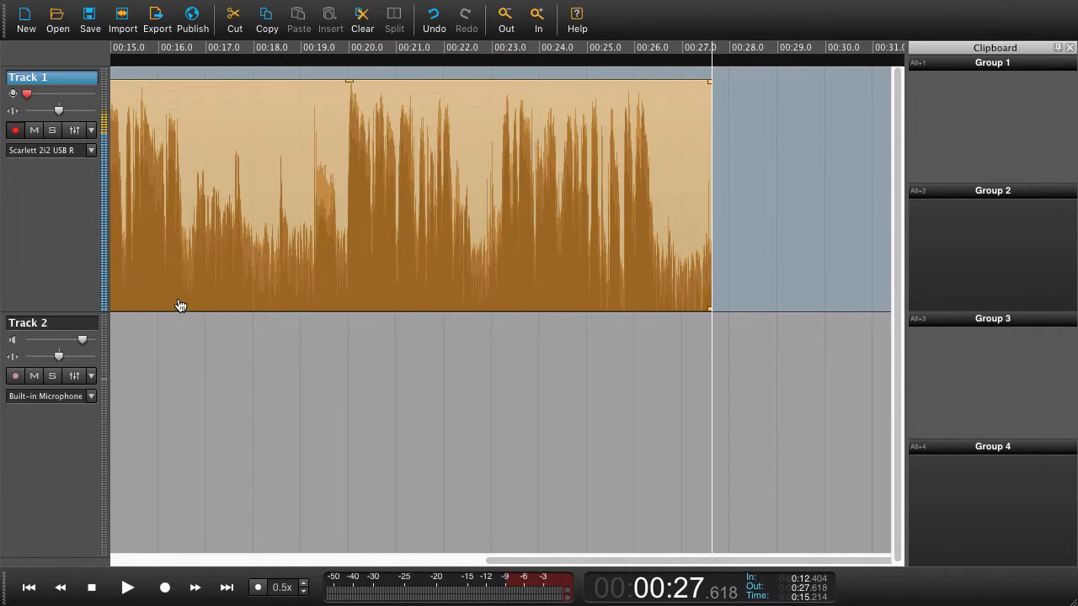
Play back the recording from about 16 seconds to review it
left_click_drag(180, 75, 166, 238)
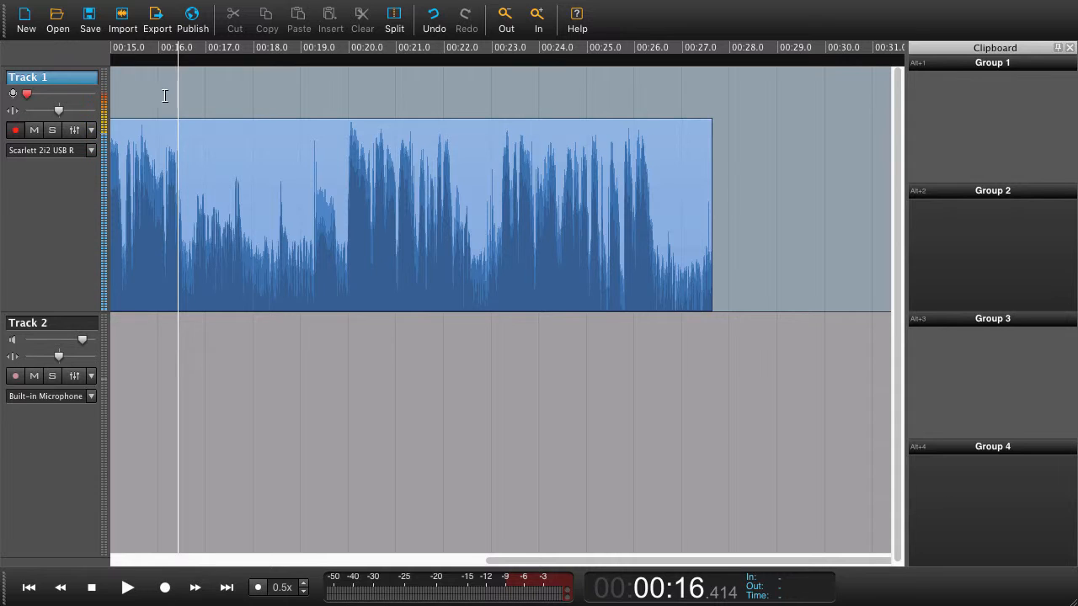
key("space")
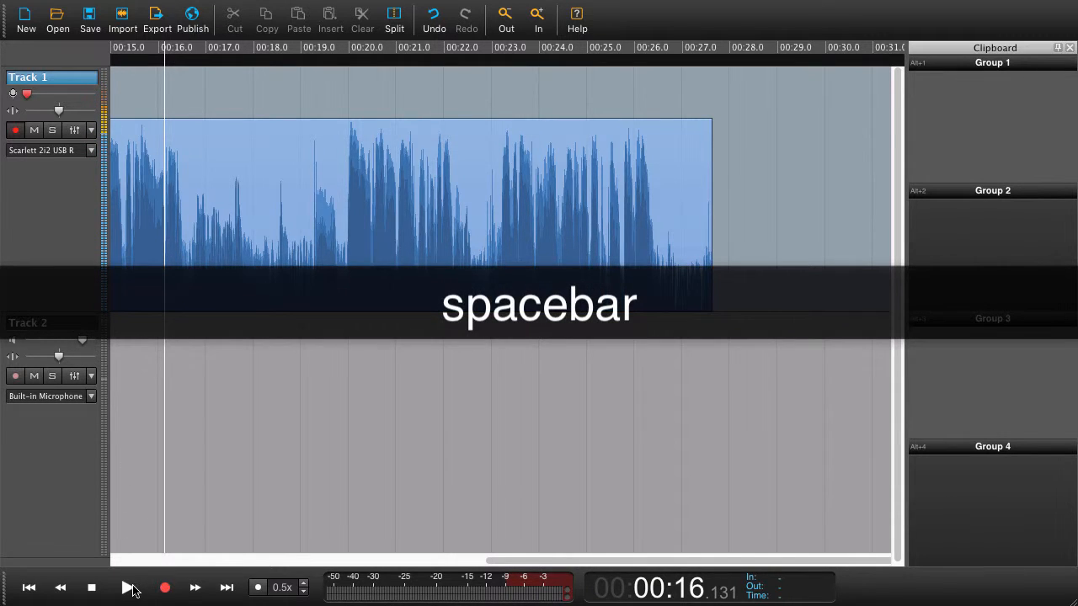
key("space")
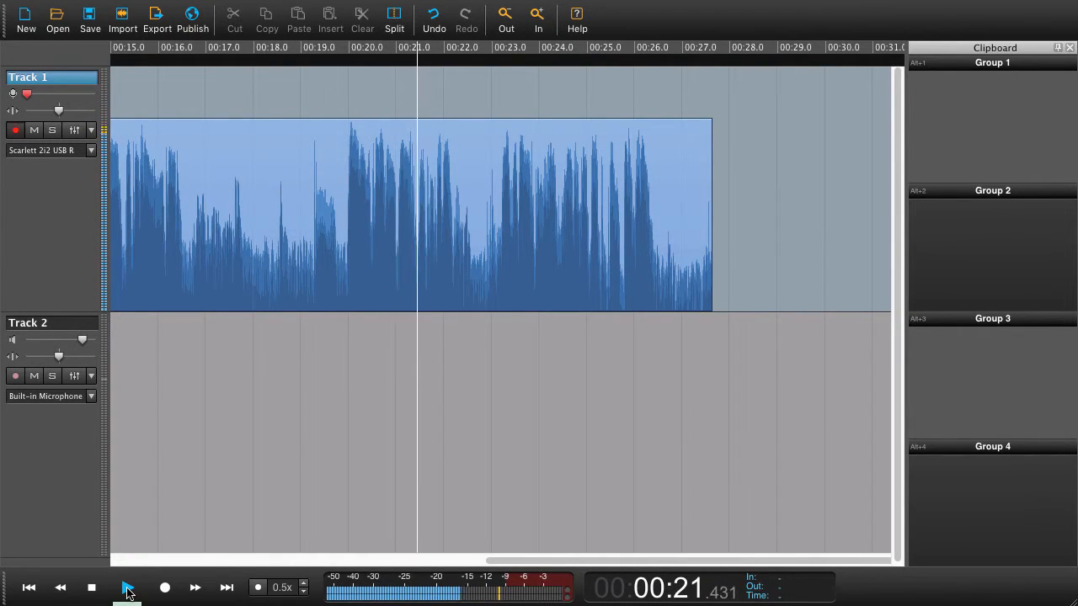
left_click(127, 588)
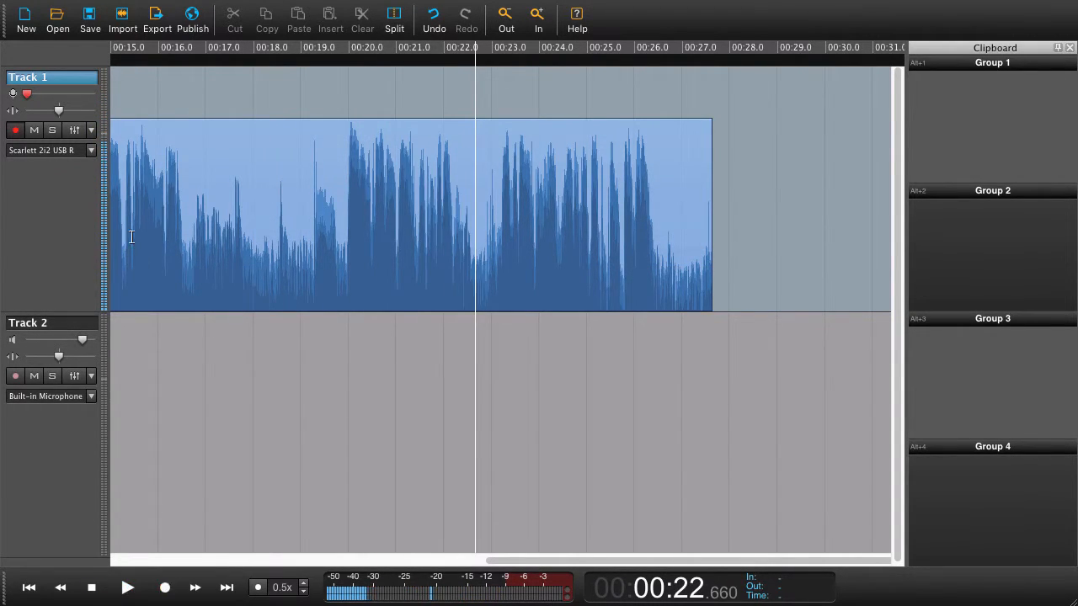
Play from about 16 seconds and punch in a new recording from about 22.6 to 34.4 seconds
left_click(177, 89)
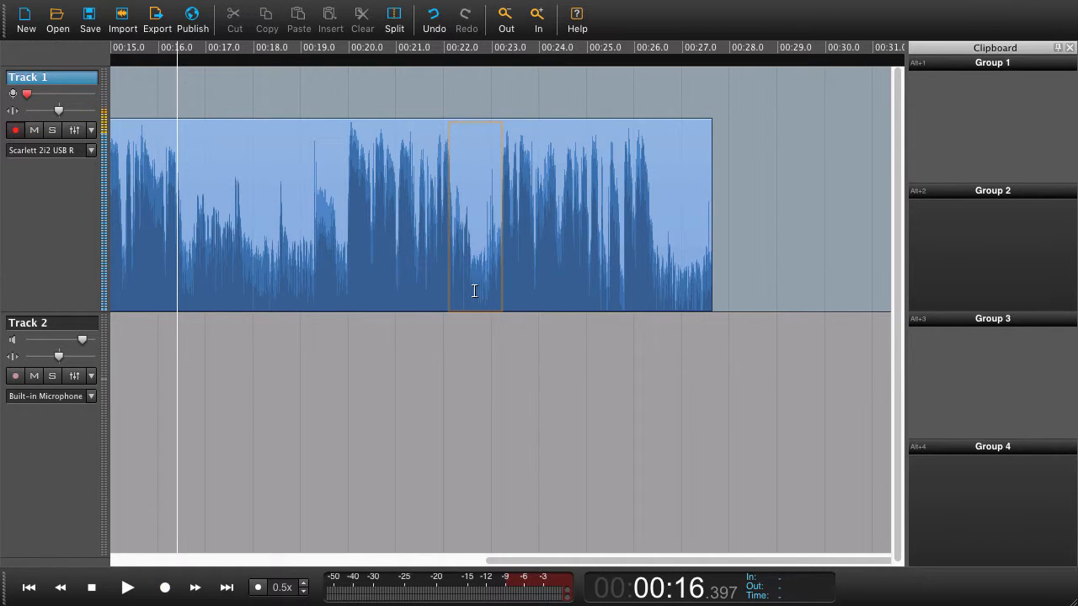
key("space")
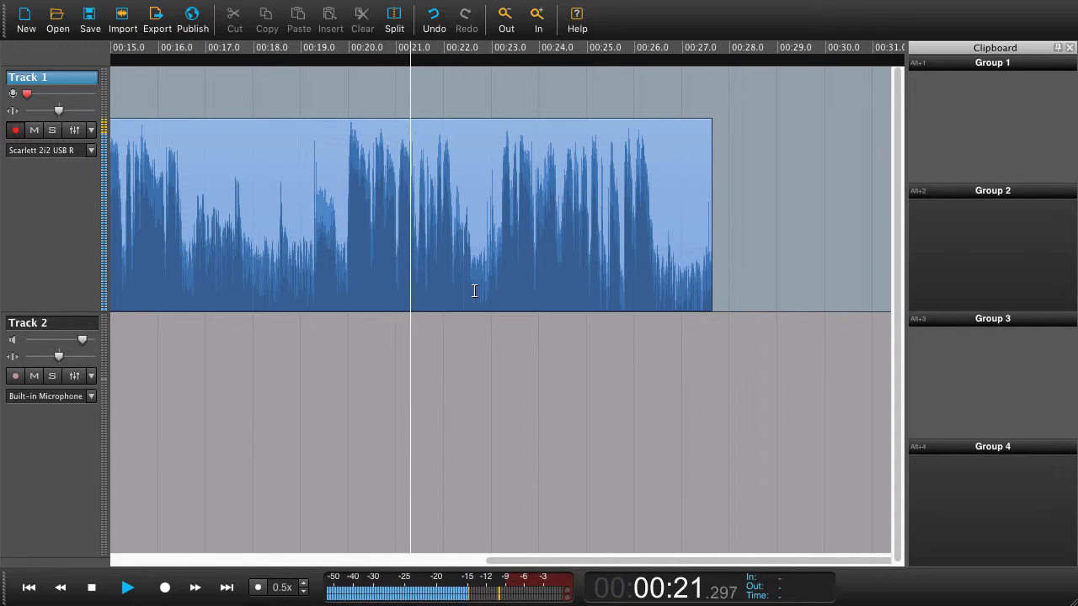
key("ctrl+space")
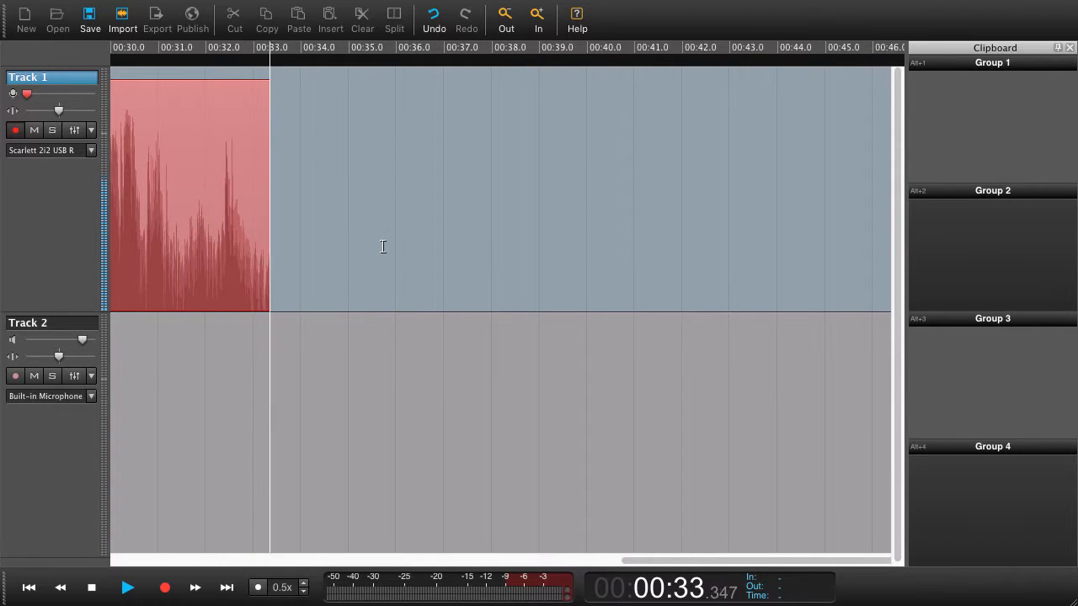
key("space")
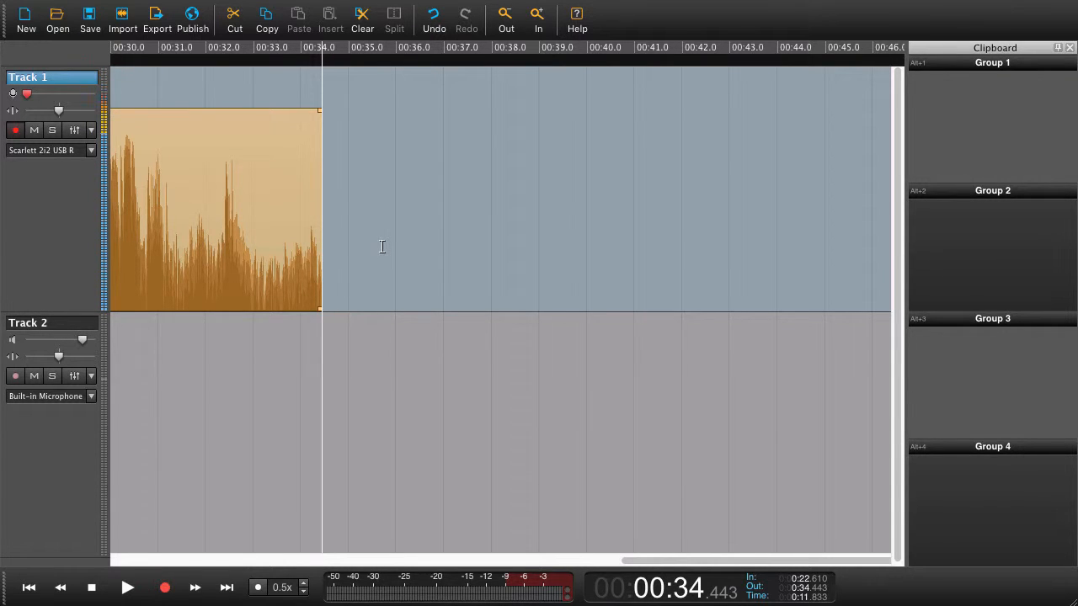
Rewind, replay, and punch in another take from about 25.9 to 35.6 seconds
key("KP_Subtract")
key("KP_7")
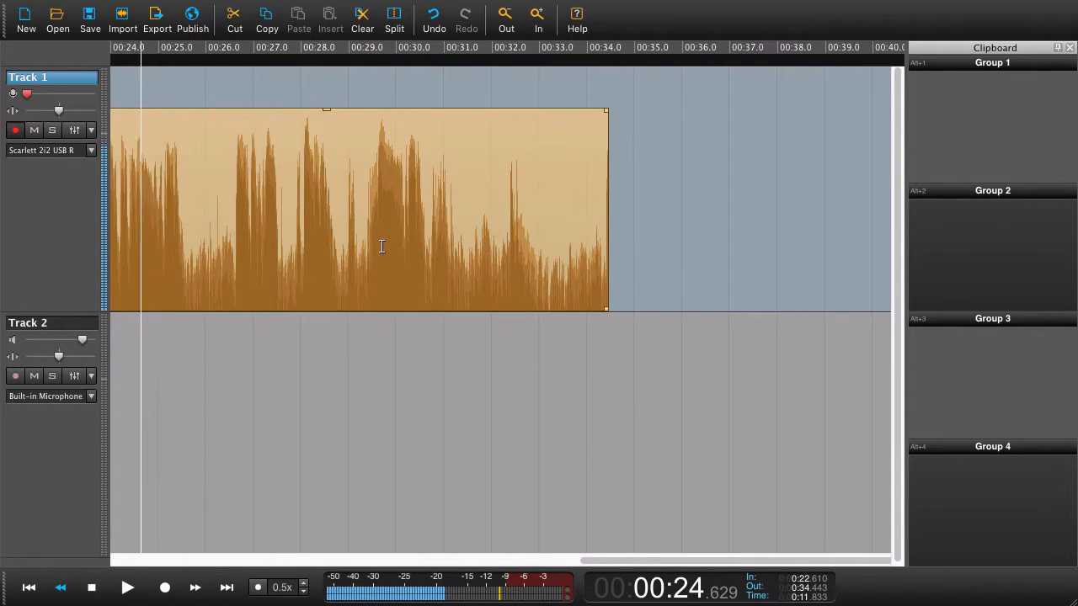
key("KP_0")
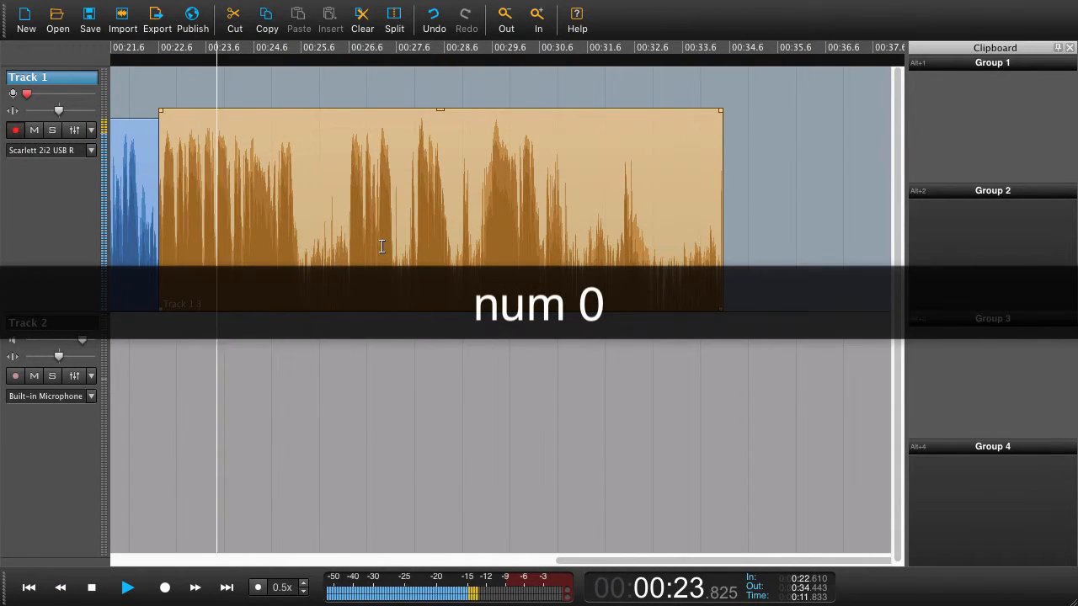
key("KP_Subtract")
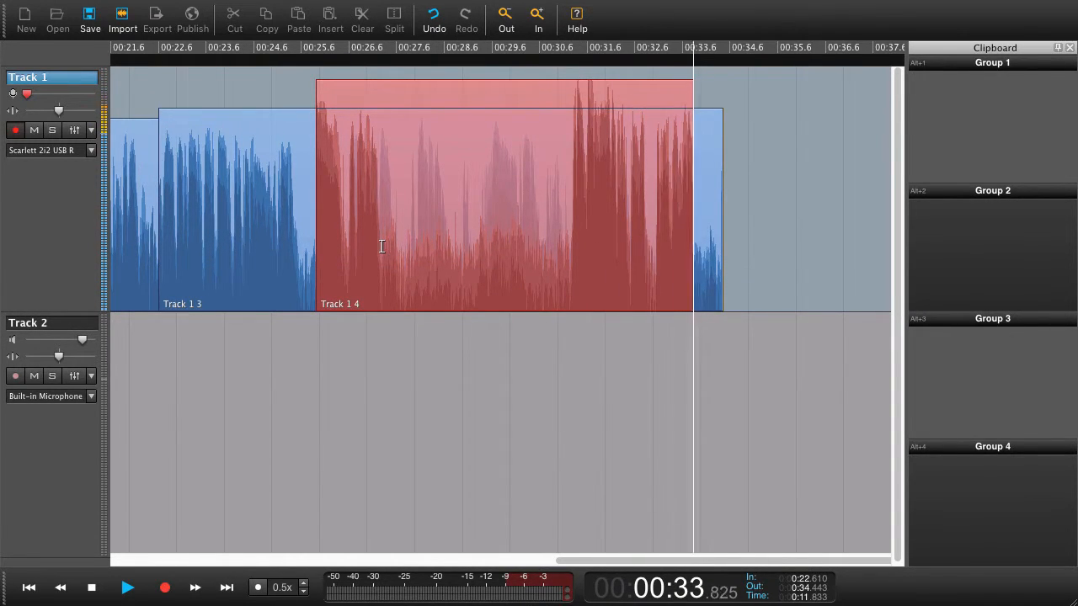
key("space")
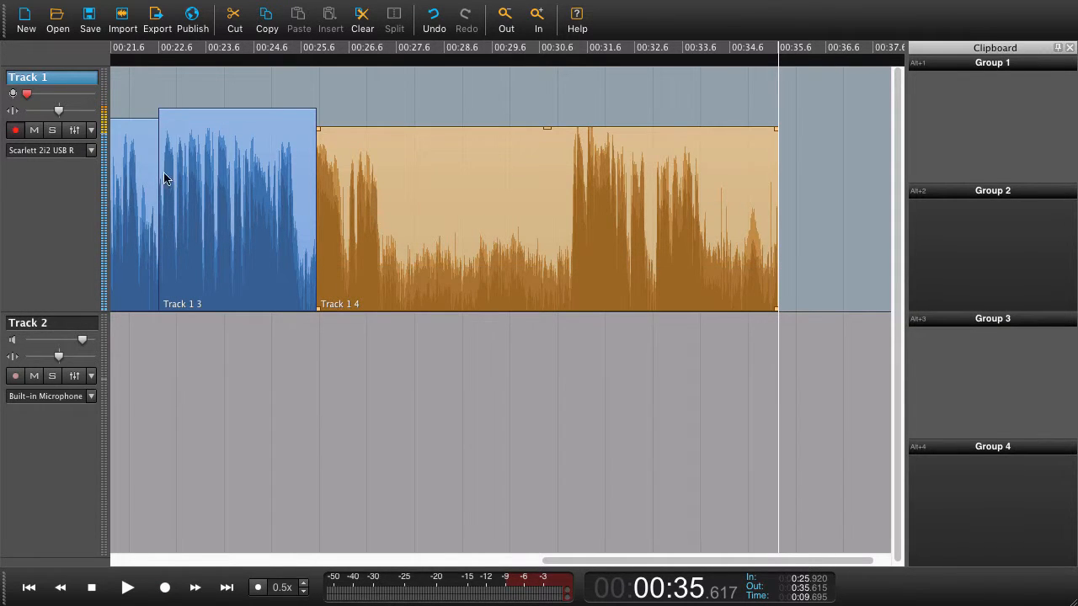
Open Preferences and review the Interface tab's pre-roll recording options, then close the dialog
key("super+comma")
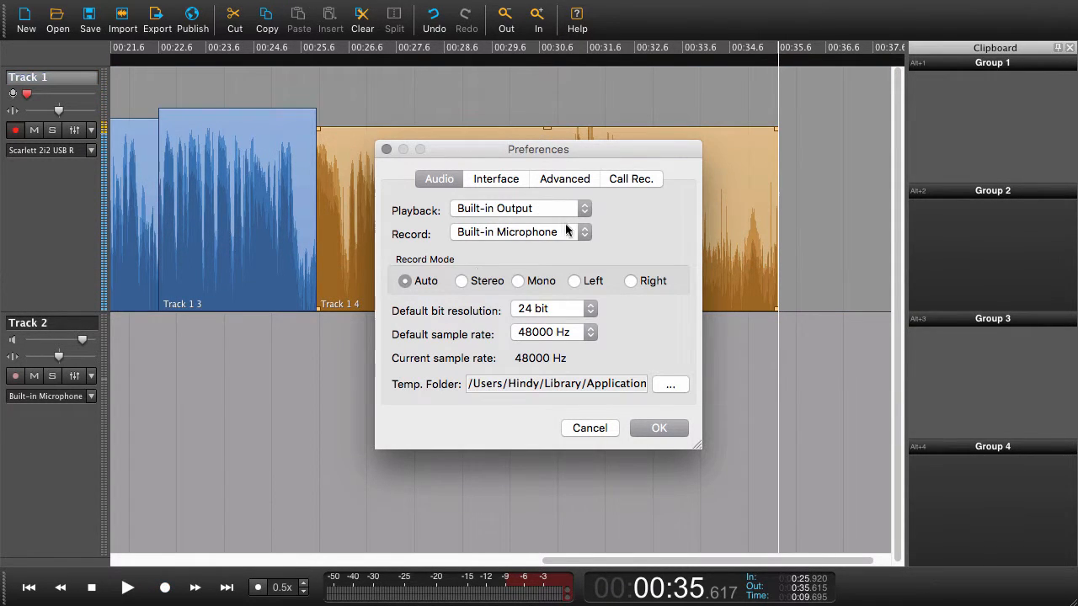
left_click(496, 179)
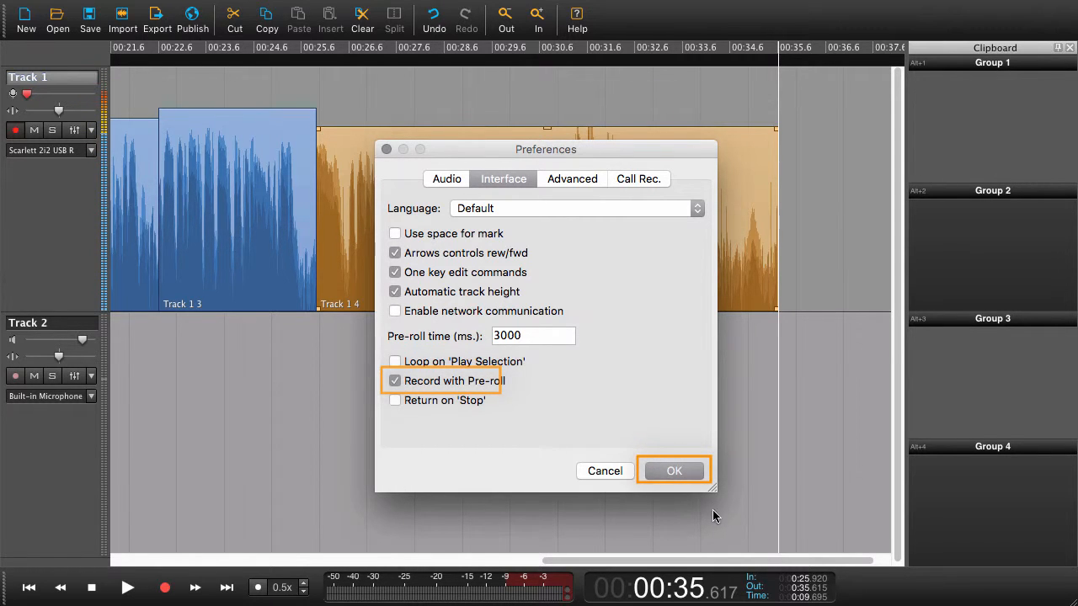
left_click(679, 470)
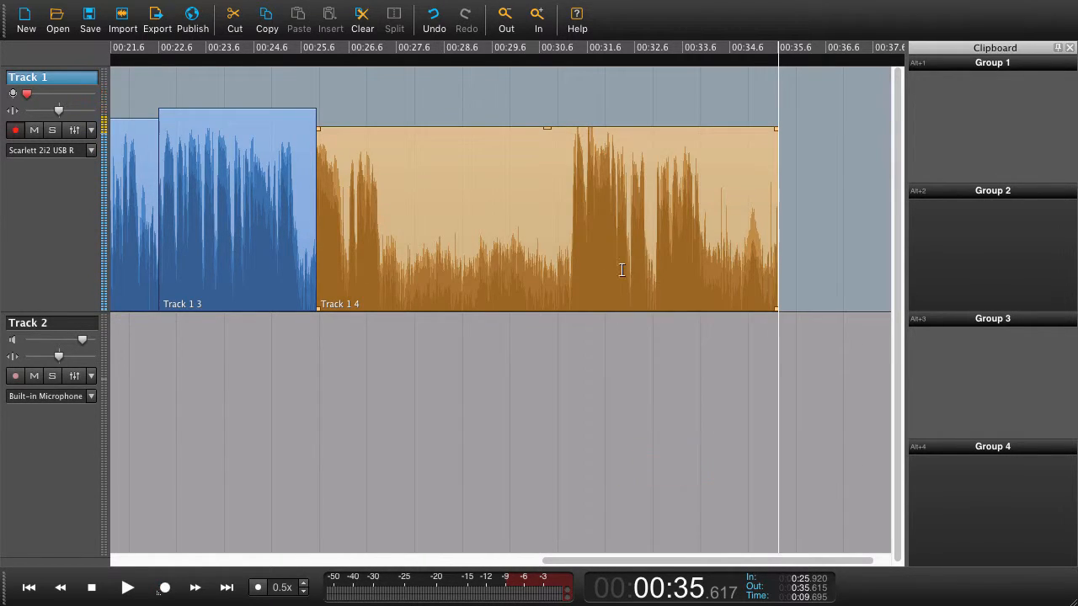
Record a new take with pre-roll starting at about 31.2 seconds and stopping near 46 seconds
left_click(570, 289)
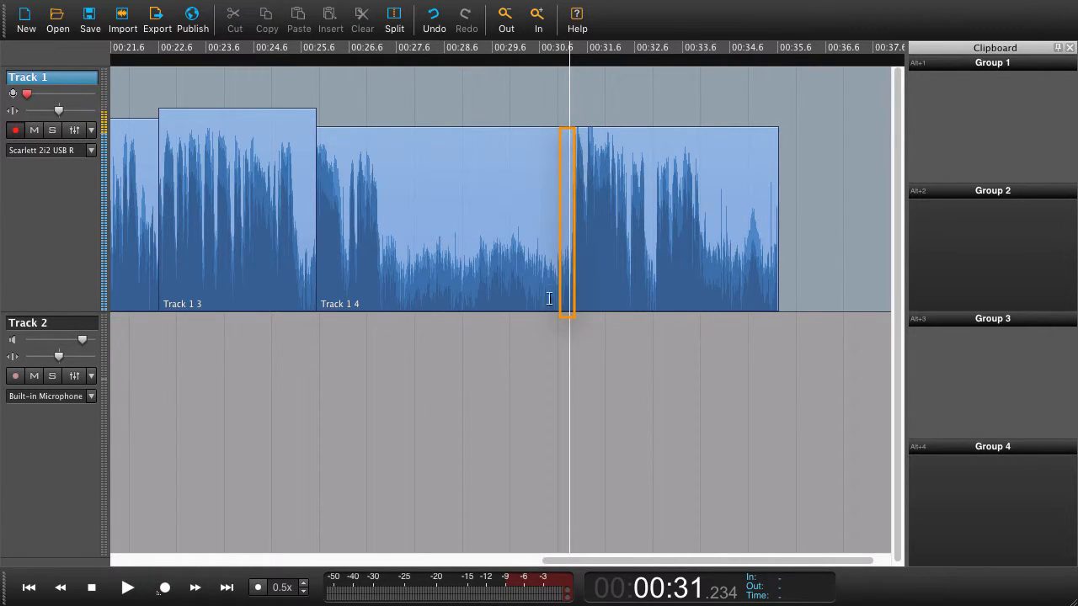
left_click(165, 587)
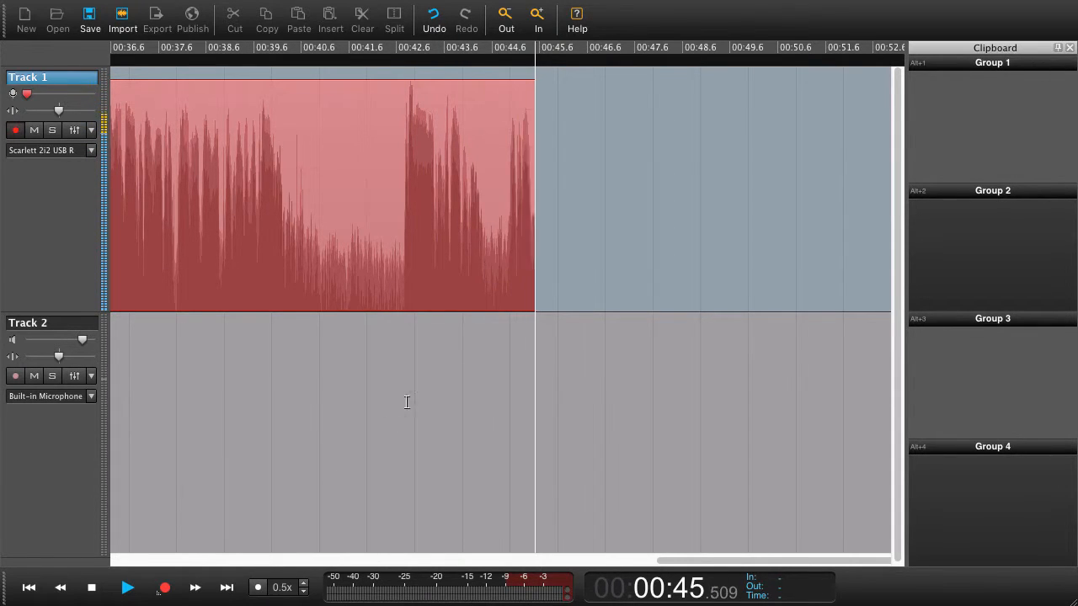
key("space")
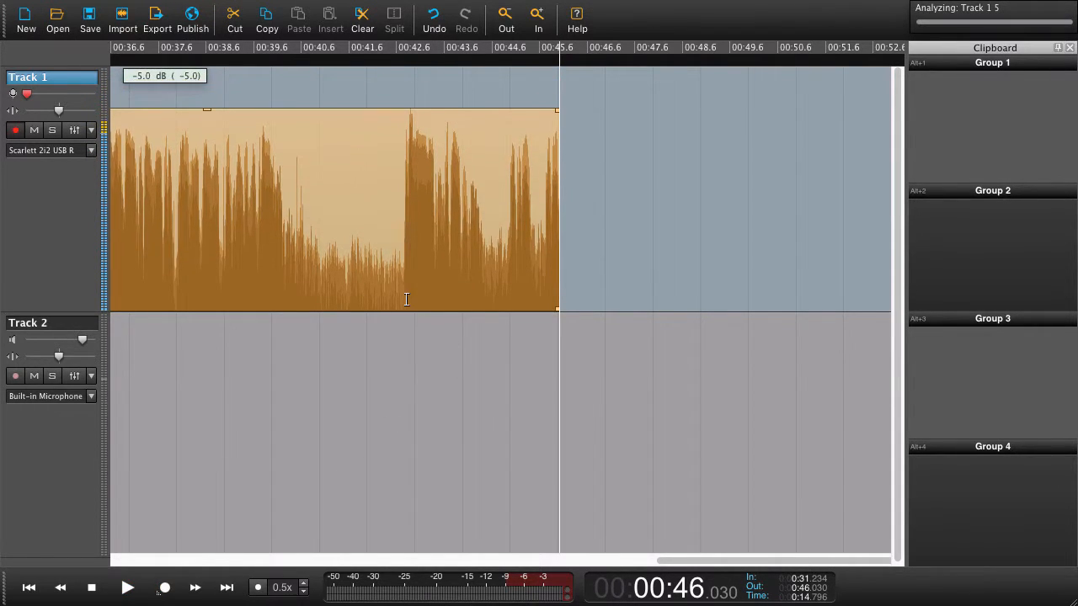
Record another take from about 42.7 to 49 seconds and zoom out to show the whole project
left_click(403, 299)
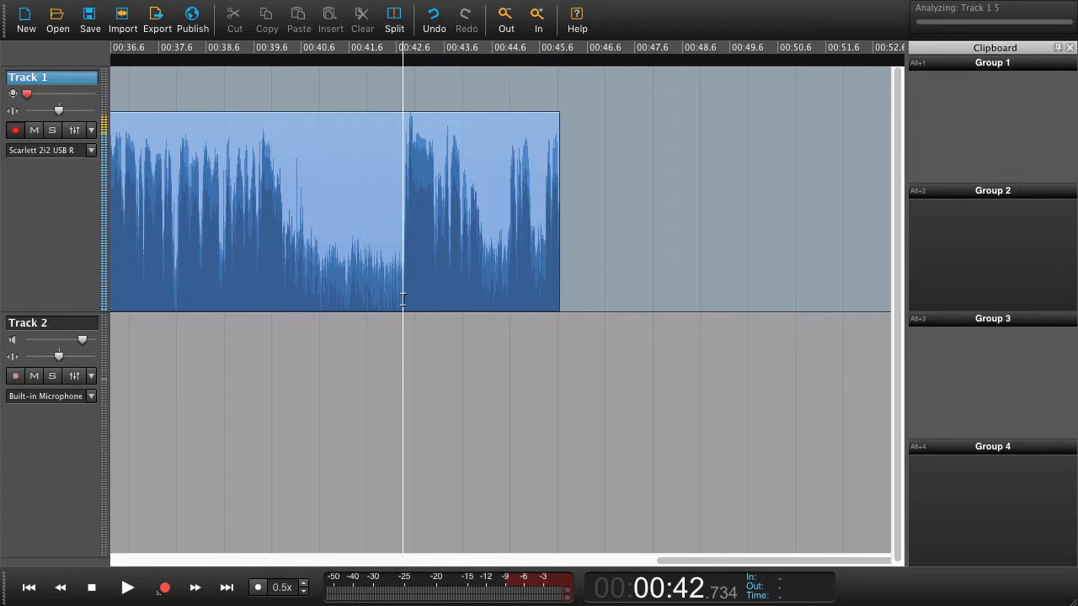
left_click(244, 505)
key("space")
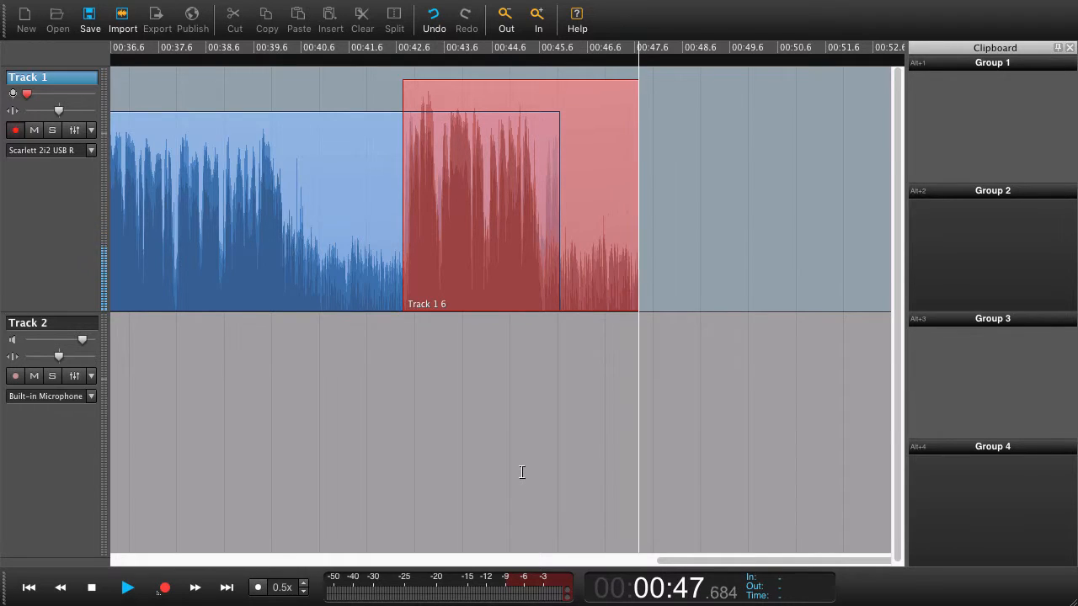
key("space")
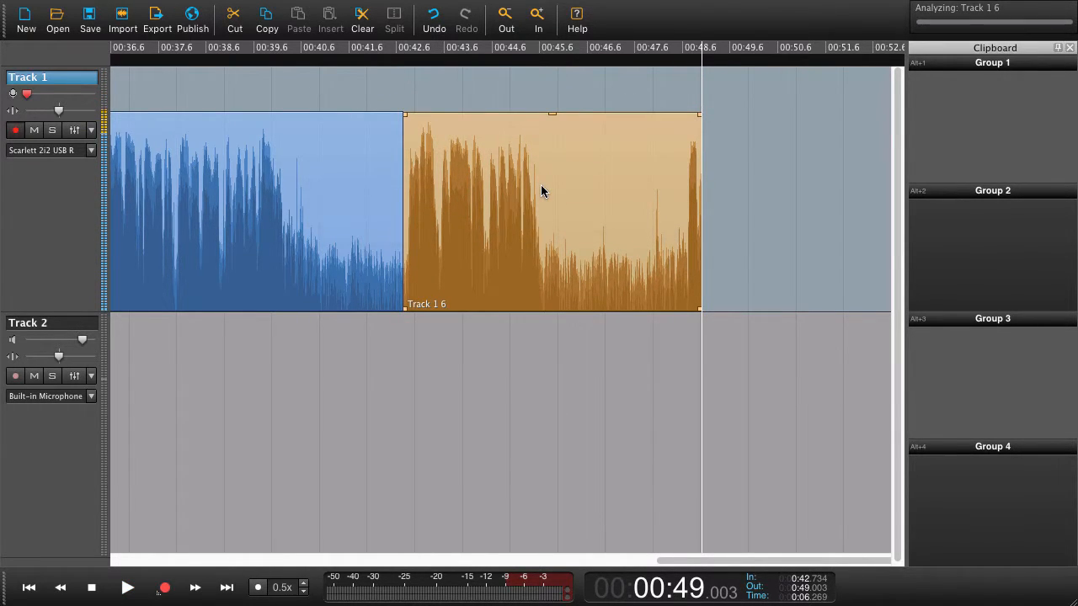
key("z")
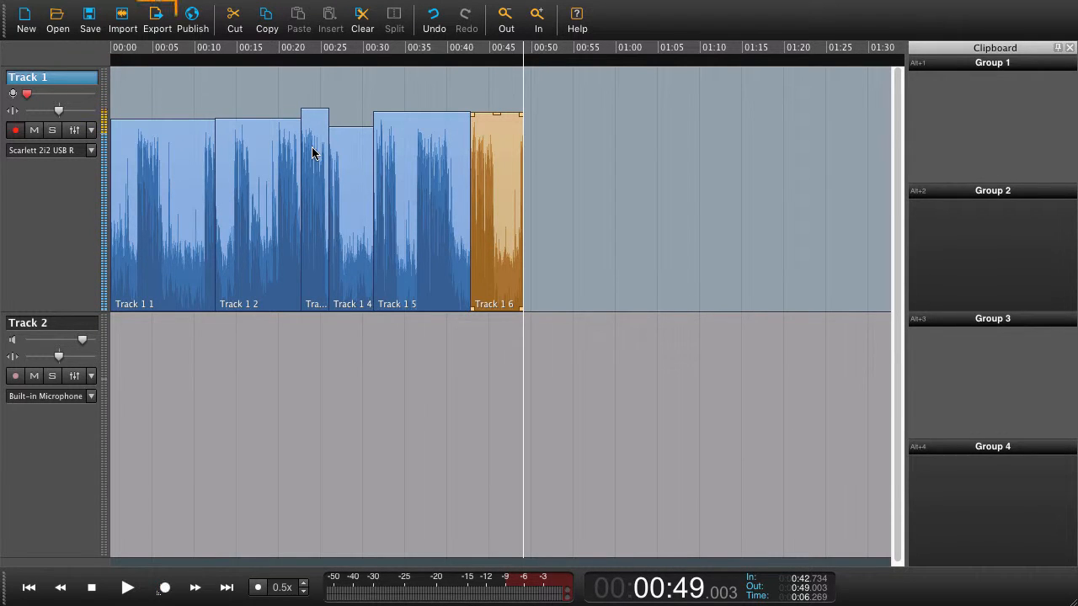
Start an export to the Desktop and name the file Voice Track
left_click(156, 27)
scroll(390, 333, "down", 10)
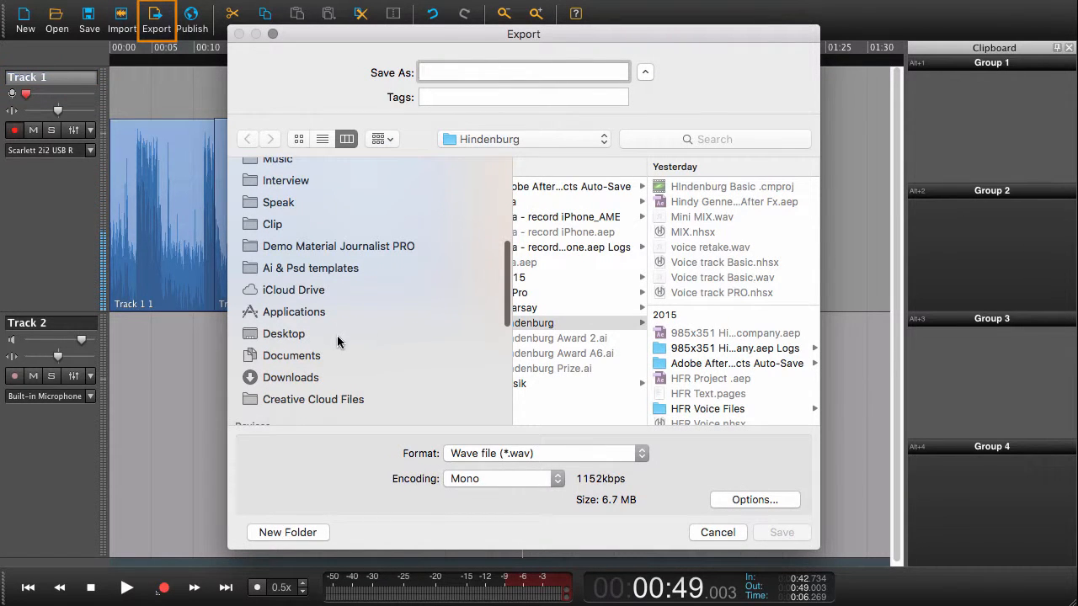
left_click(305, 337)
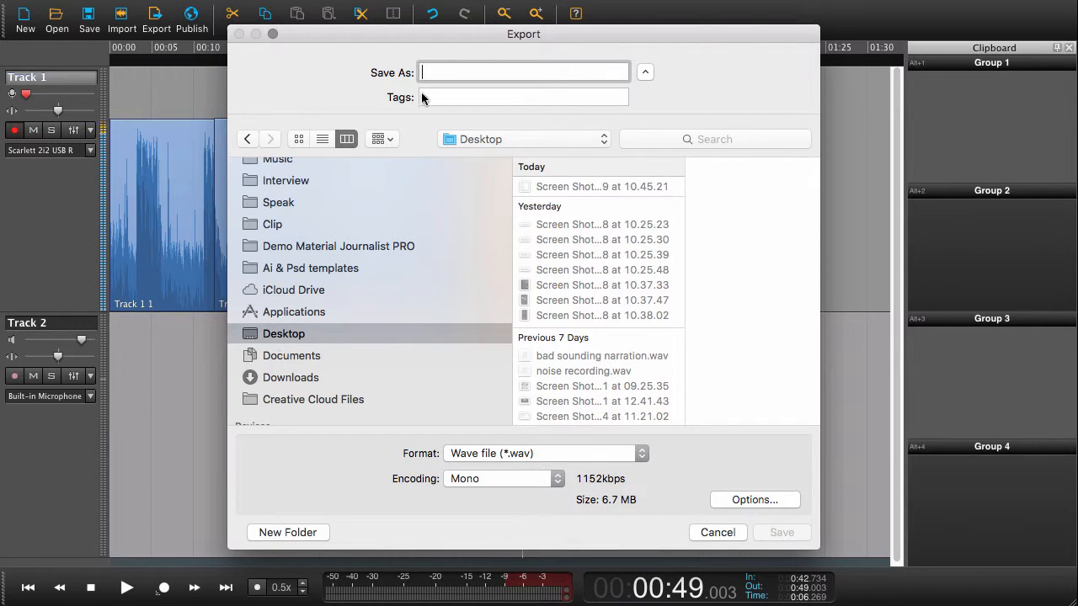
left_click(478, 73)
type("Voi")
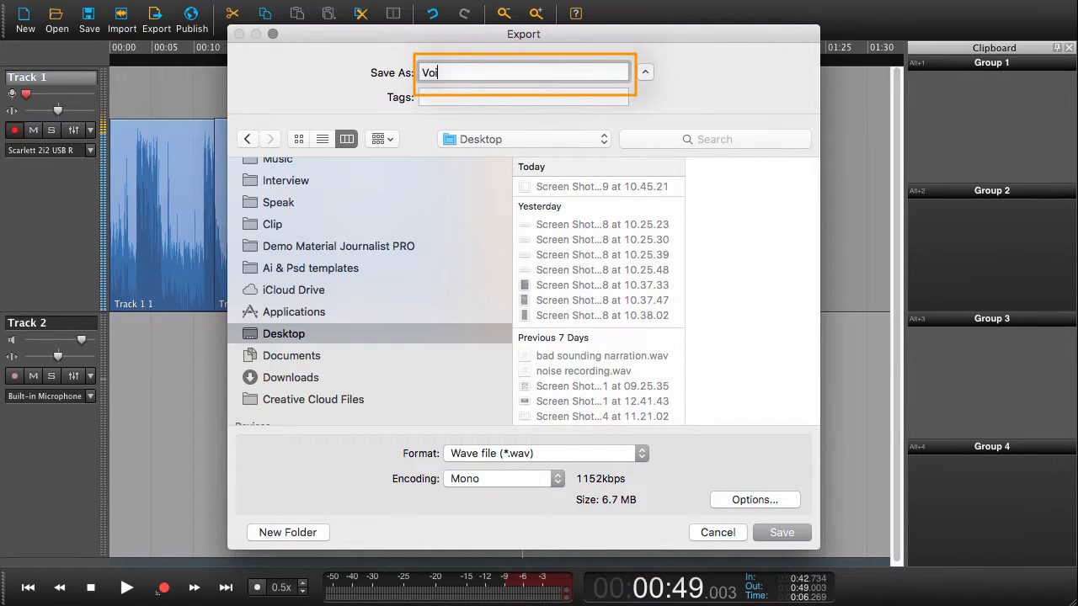
type("ce Trac")
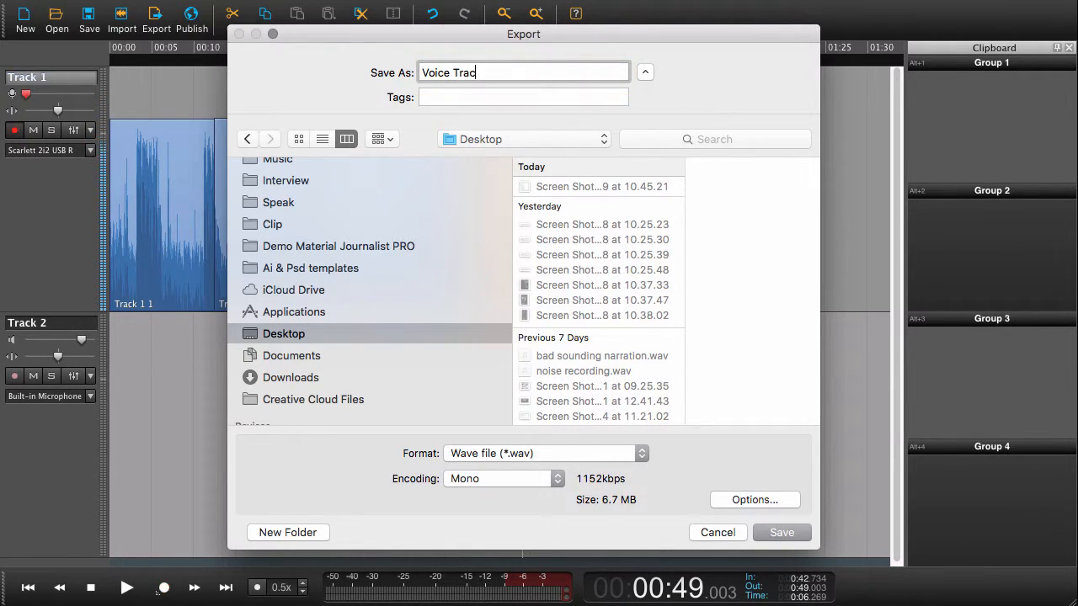
type("k")
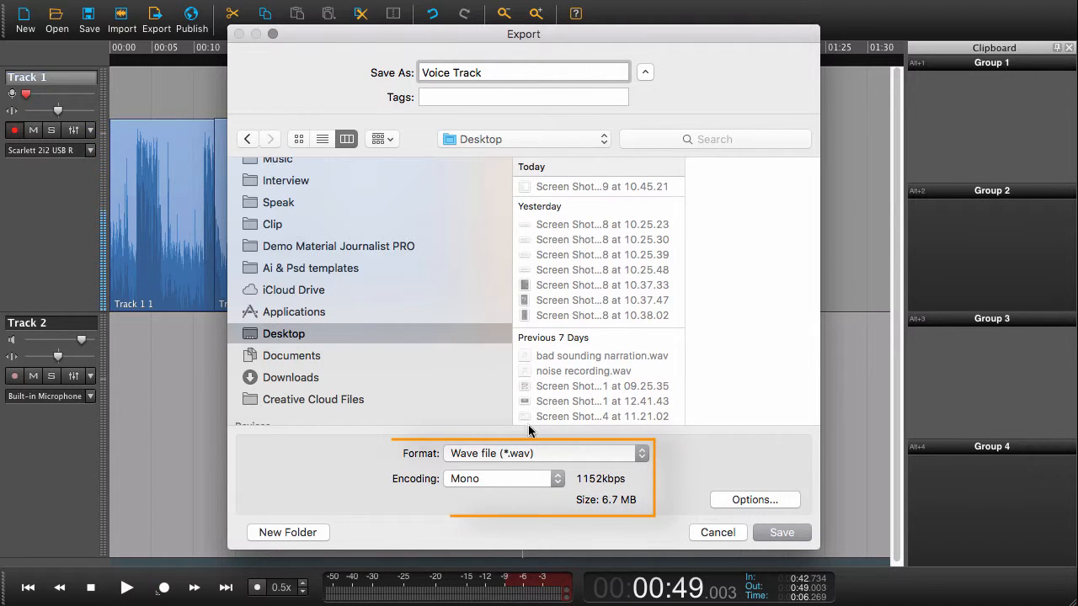
Review the format and encoding choices, keeping Wave file (*.wav) and Mono
left_click(548, 452)
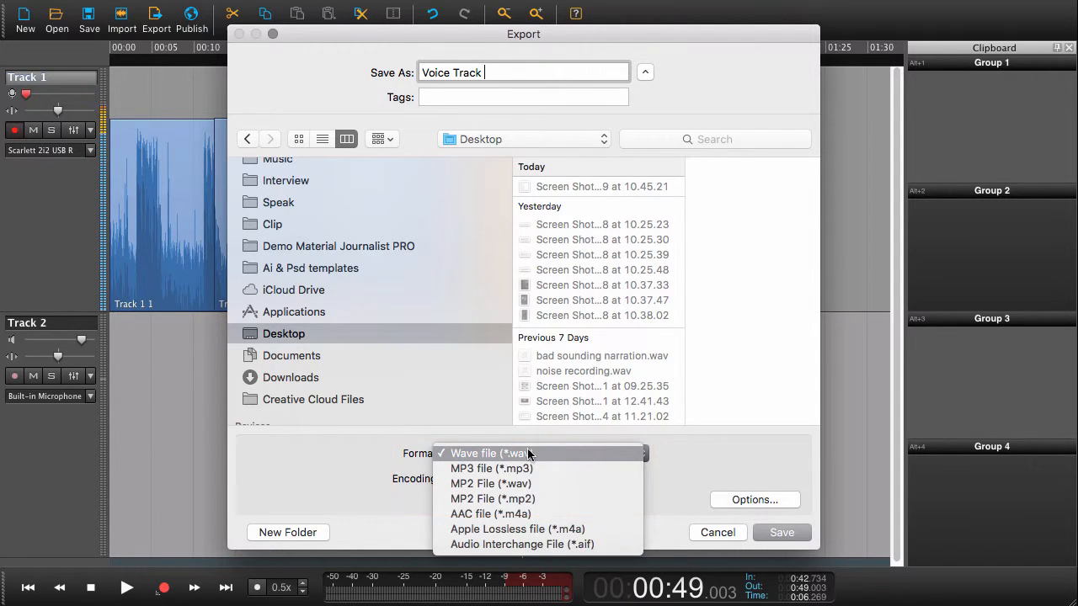
left_click(560, 451)
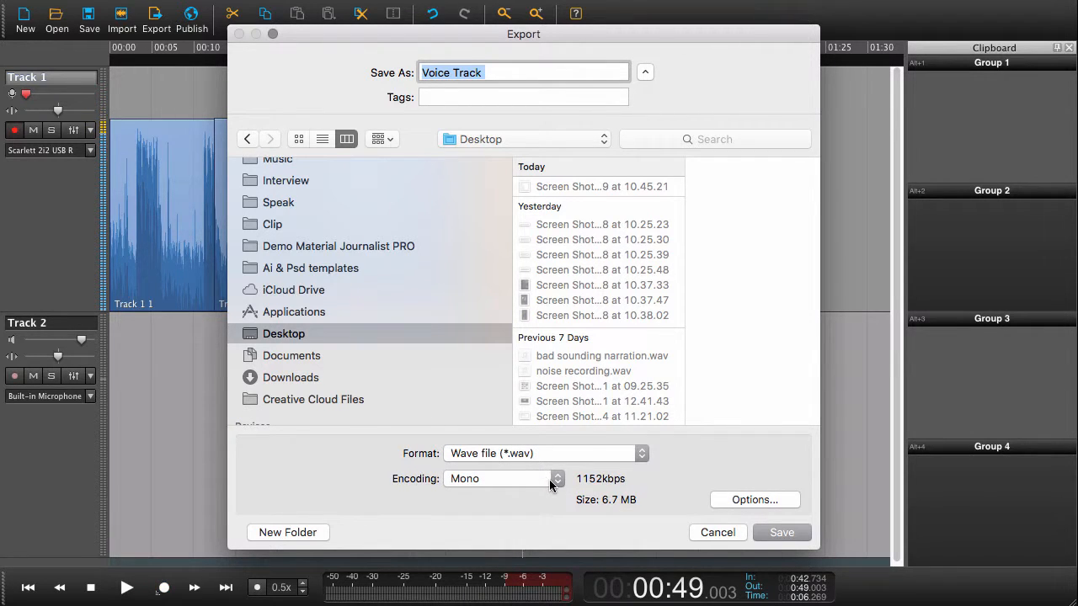
left_click(552, 480)
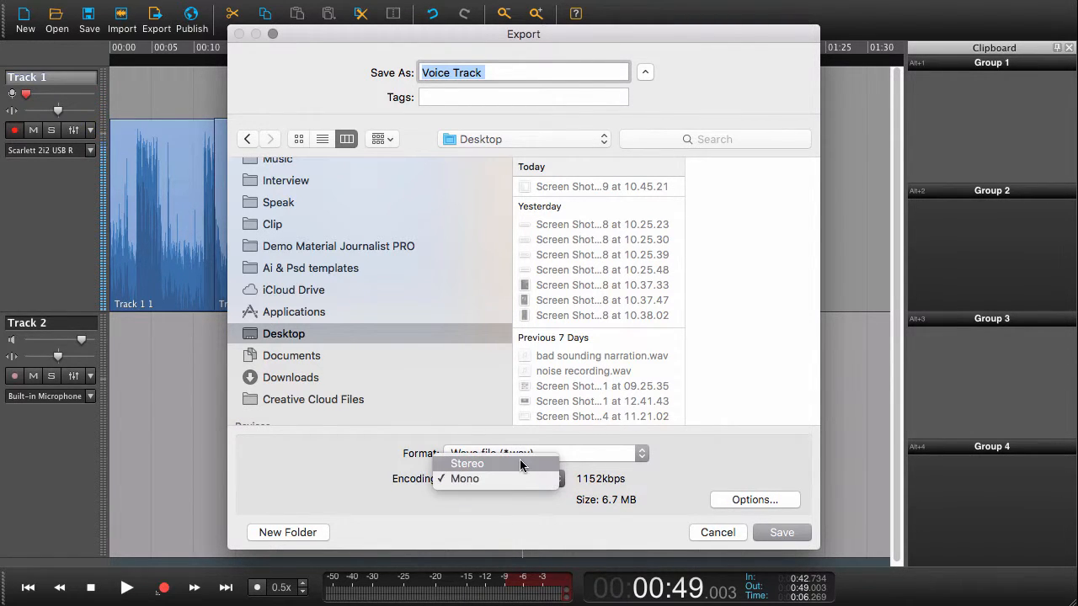
left_click(513, 478)
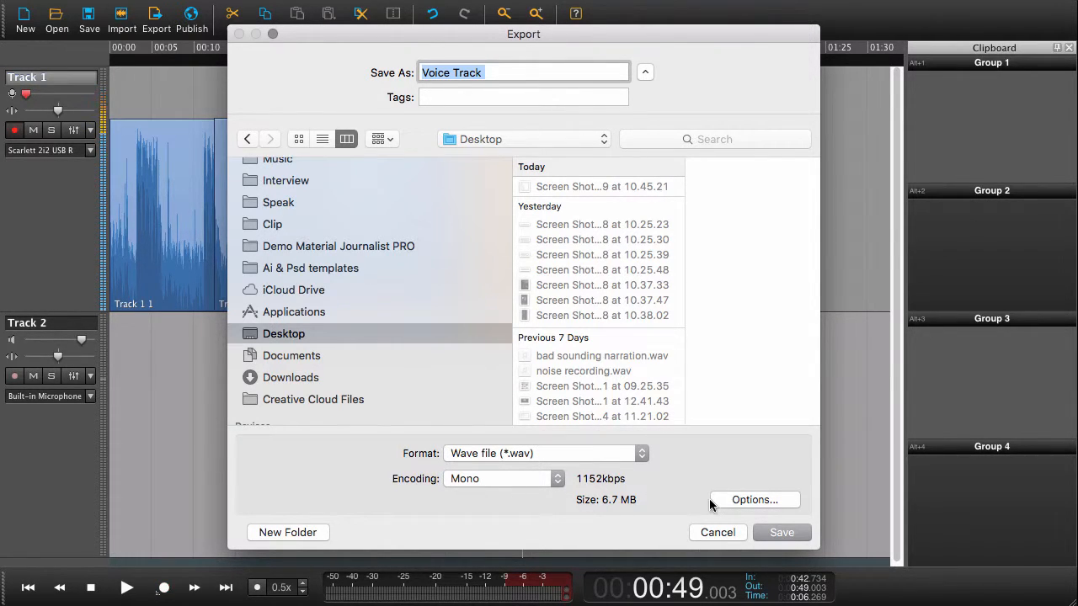
Open the export options, keep the sample rate at No conversion, and set loudness to -24 LUFS
left_click(761, 500)
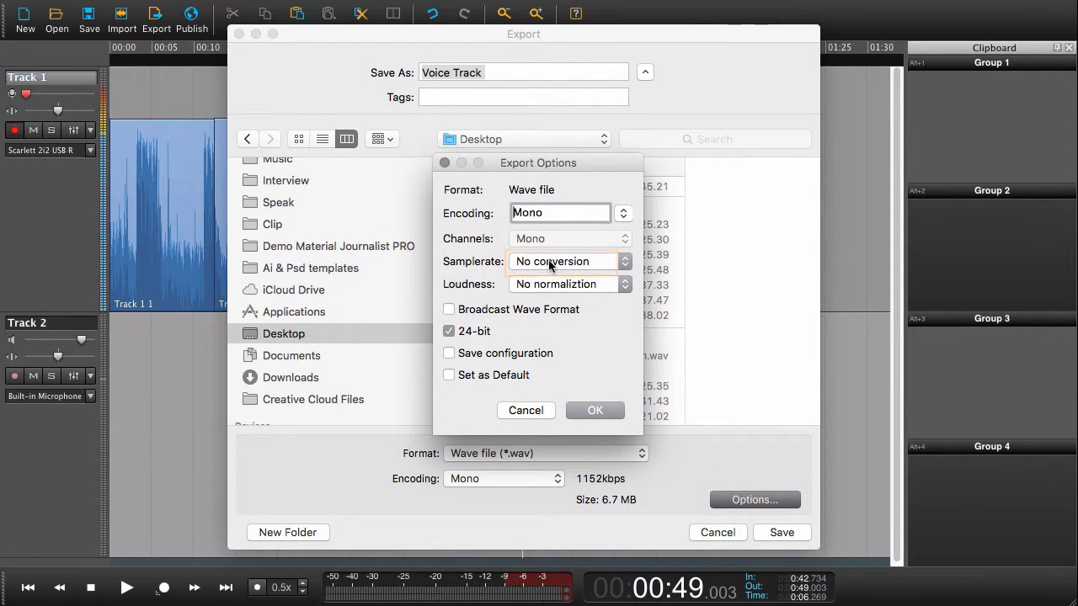
left_click(625, 263)
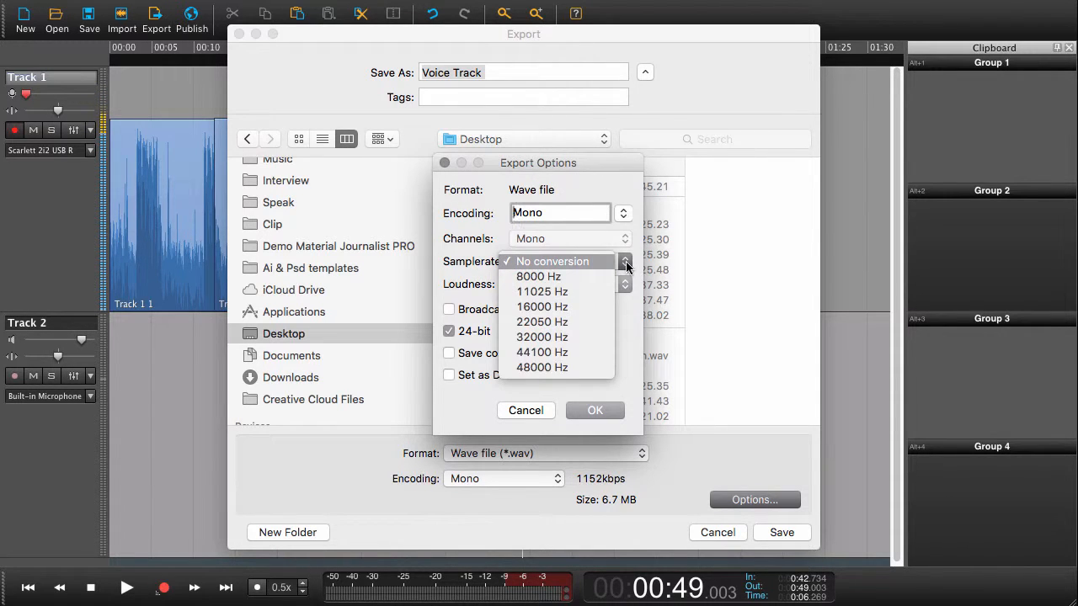
left_click(637, 254)
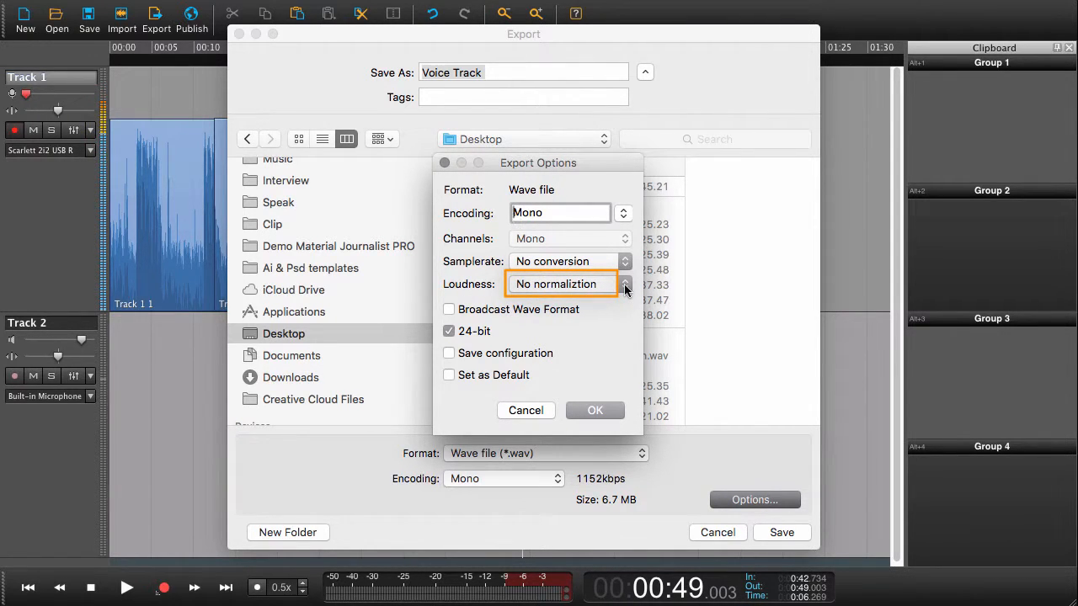
left_click(624, 287)
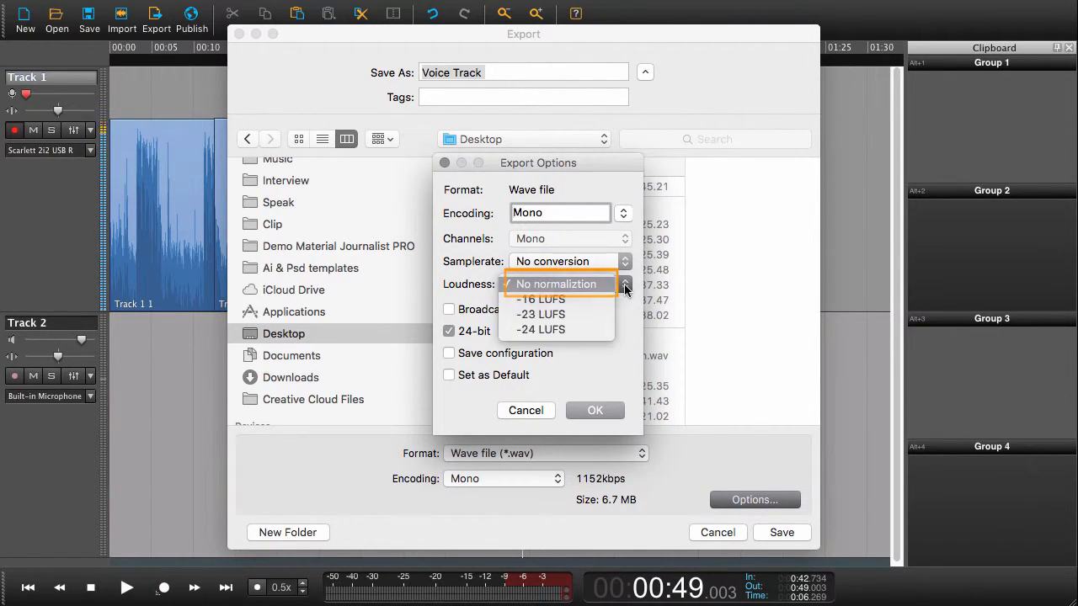
left_click(557, 331)
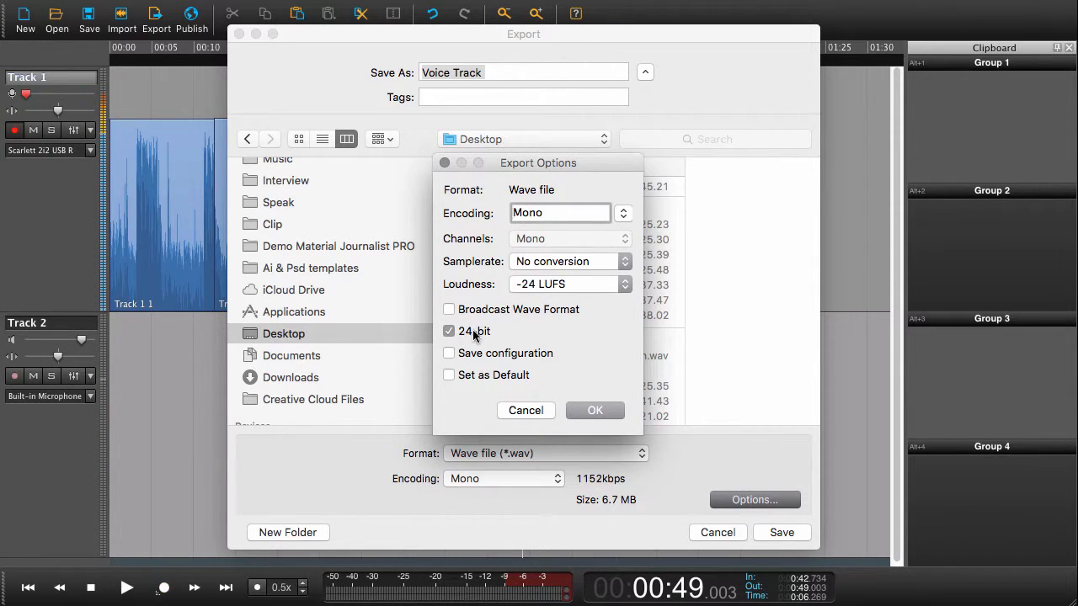
Turn off 24-bit, turn on Save configuration, then confirm the options and save the export
left_click(450, 336)
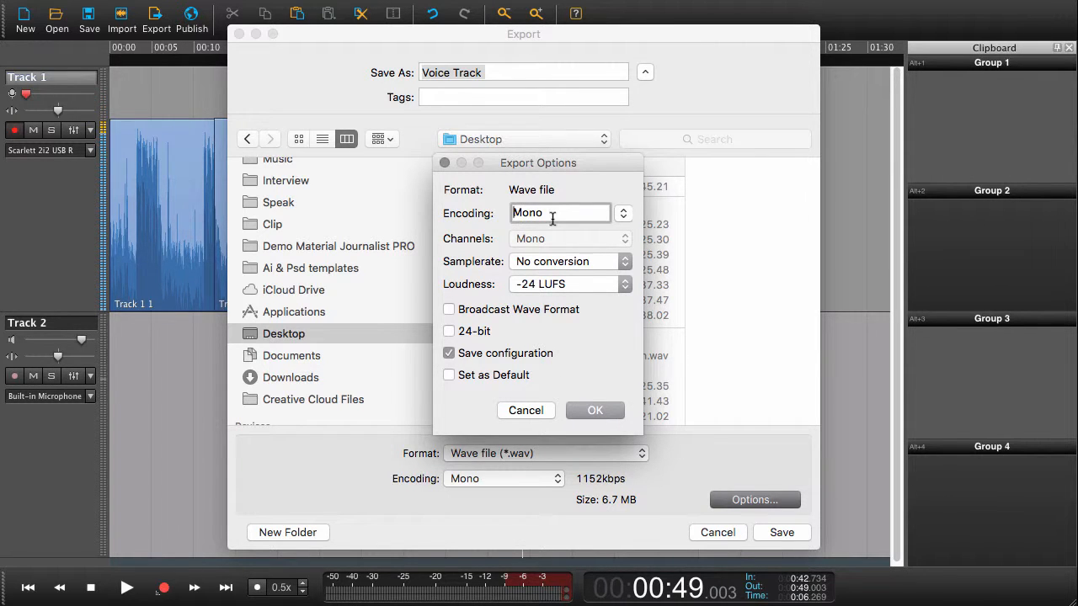
left_click(596, 411)
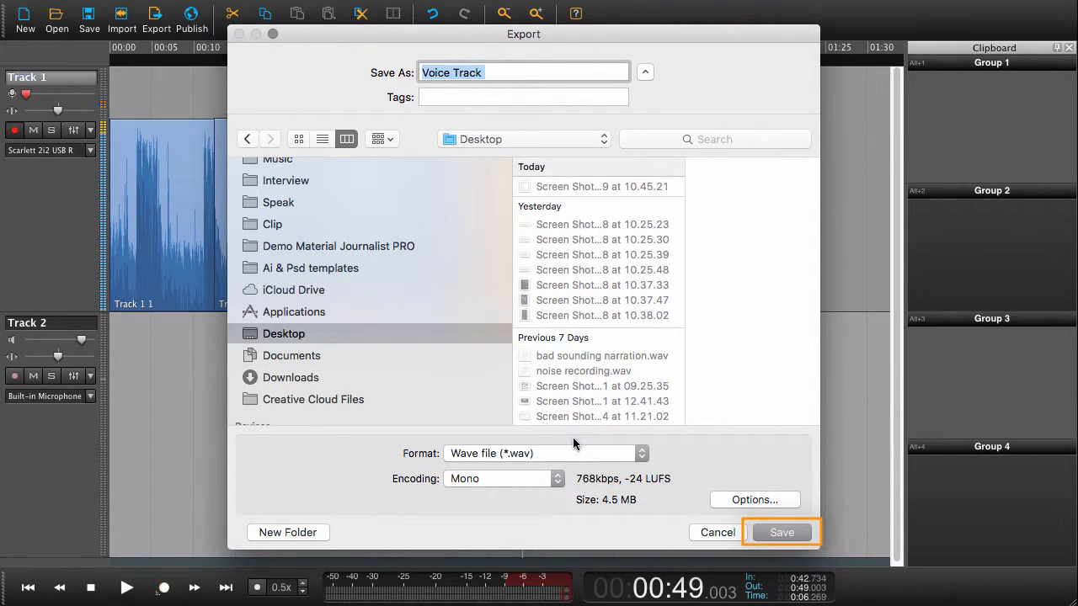
left_click(782, 532)
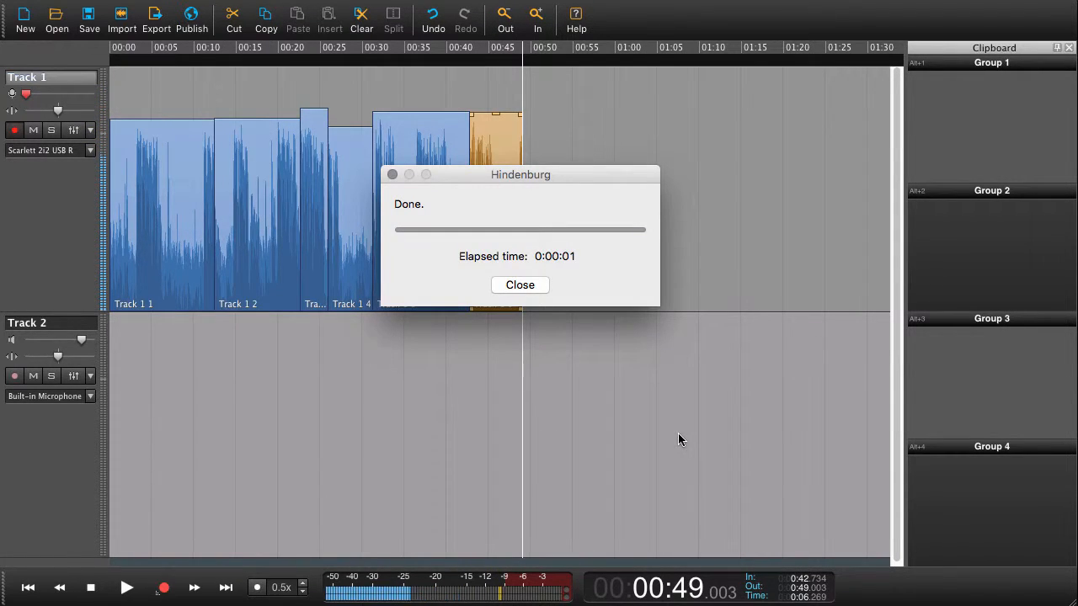